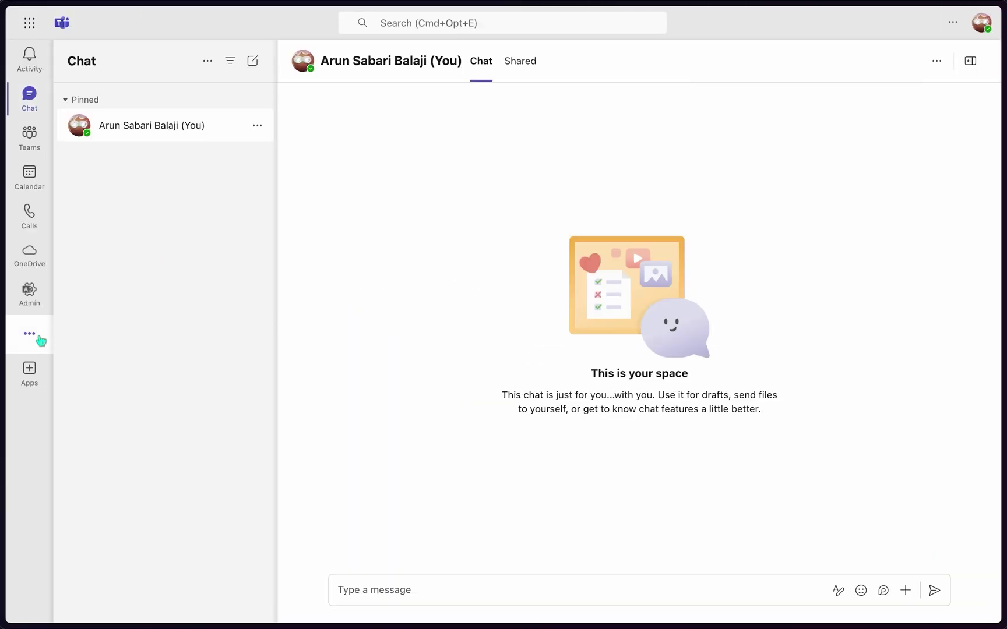
- Open HelloSend from the Teams apps flyout, start connecting, and pick Teams as SMS provider
left_click(40, 340)
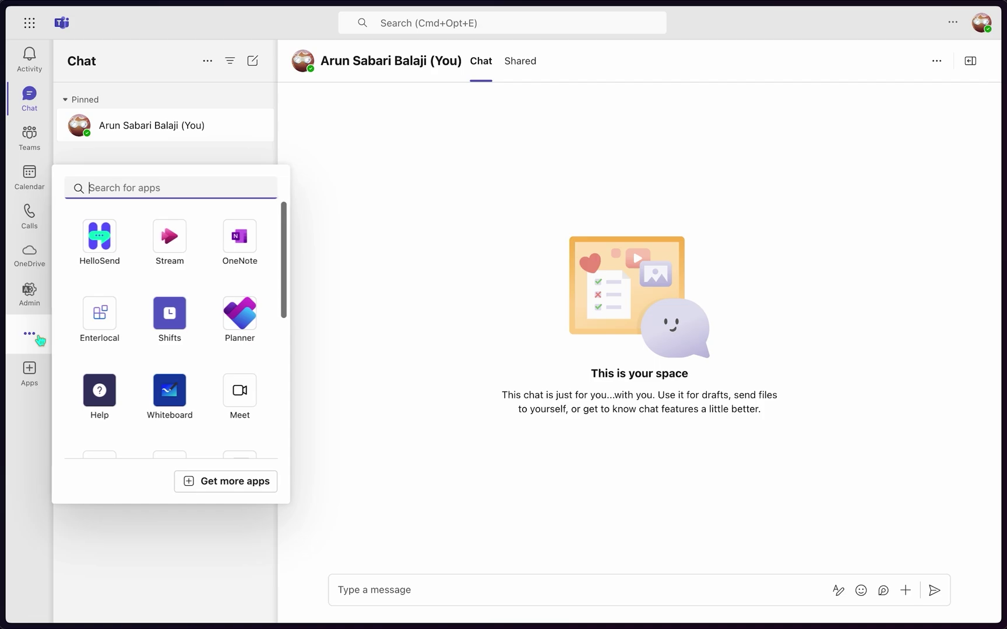
left_click(99, 236)
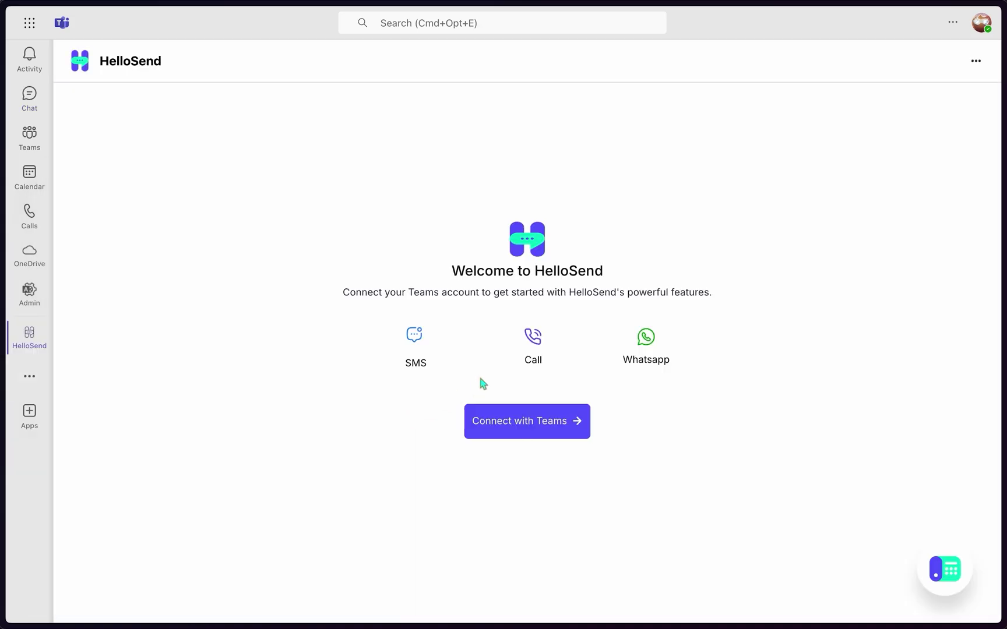
left_click(570, 421)
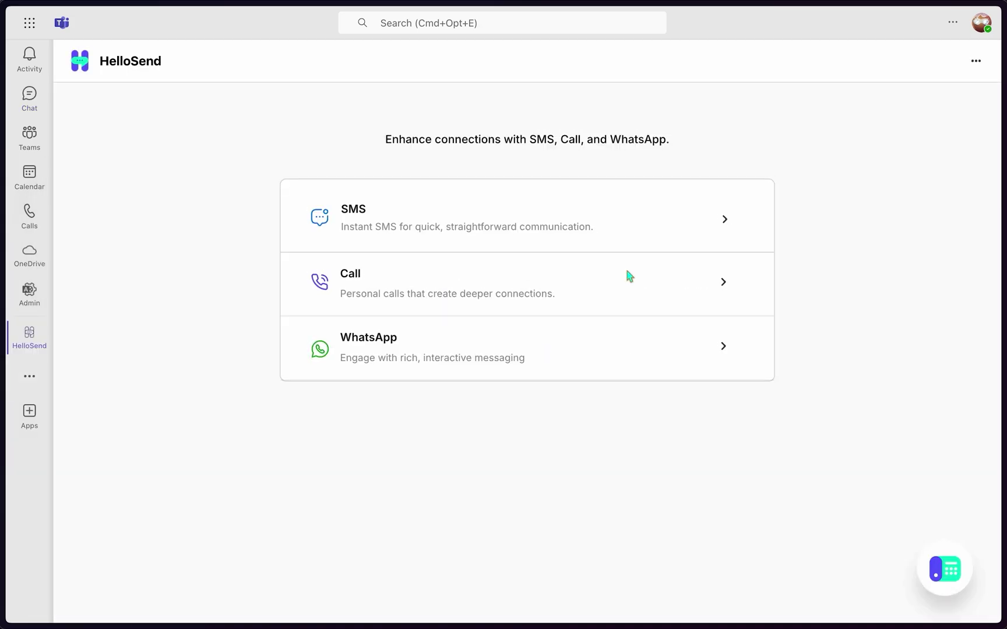
left_click(729, 225)
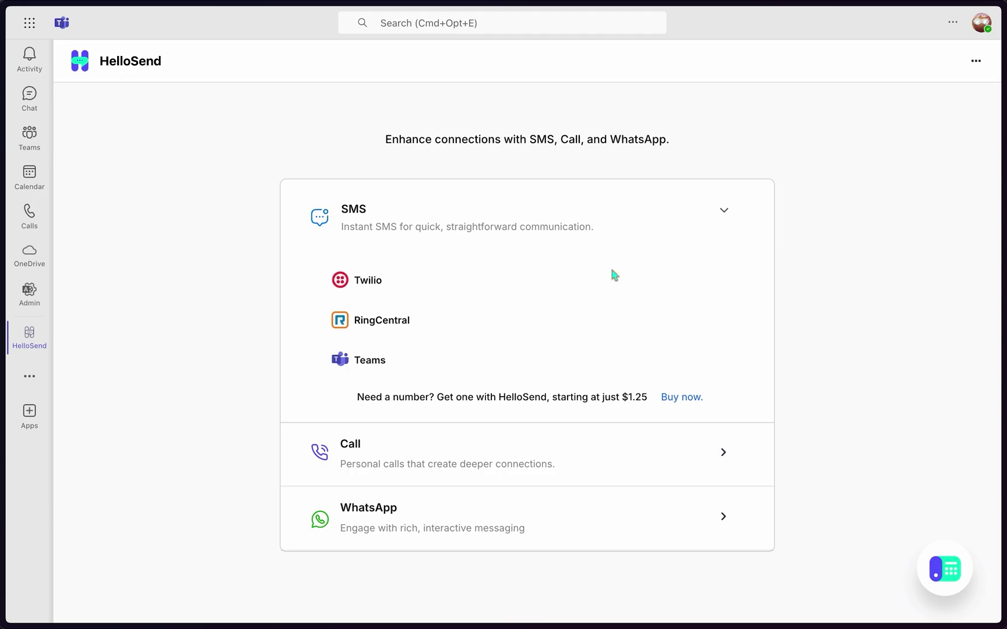
left_click(358, 361)
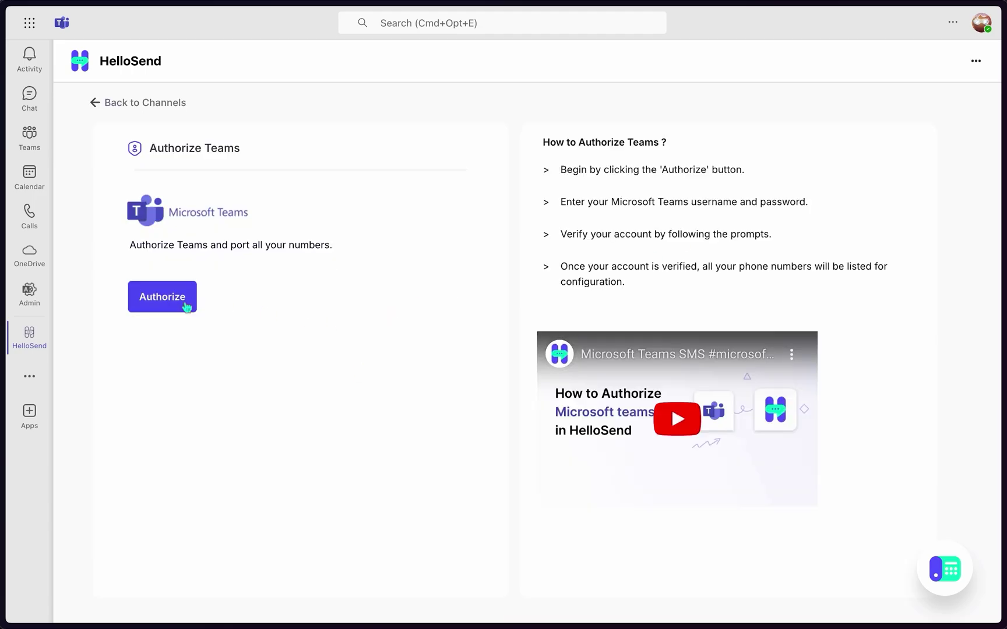
- Authorize the Microsoft Teams account, dismiss the tour hint, and switch on a phone number
left_click(196, 305)
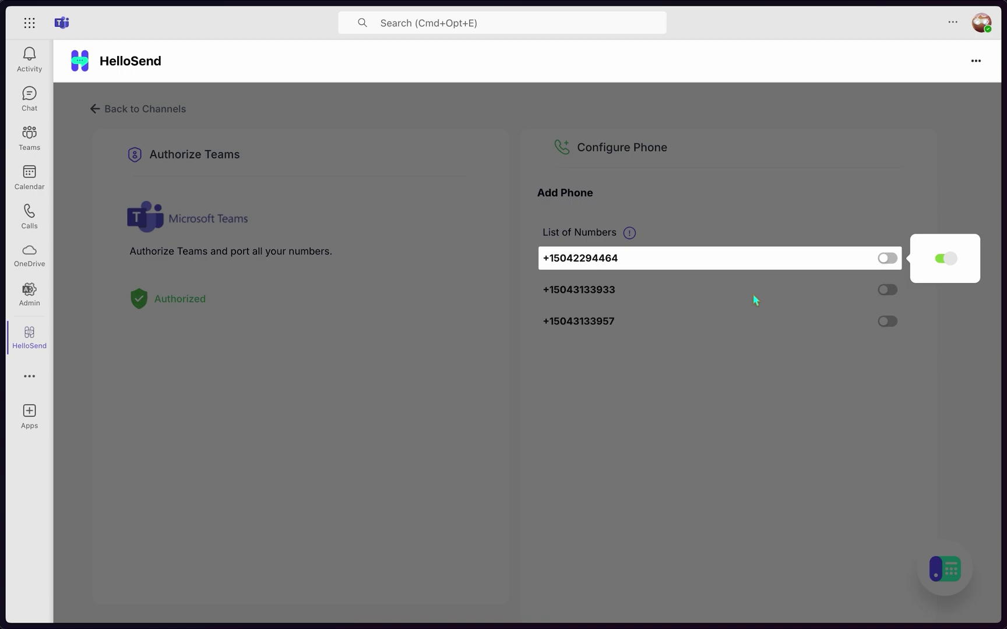
left_click(755, 300)
left_click(887, 323)
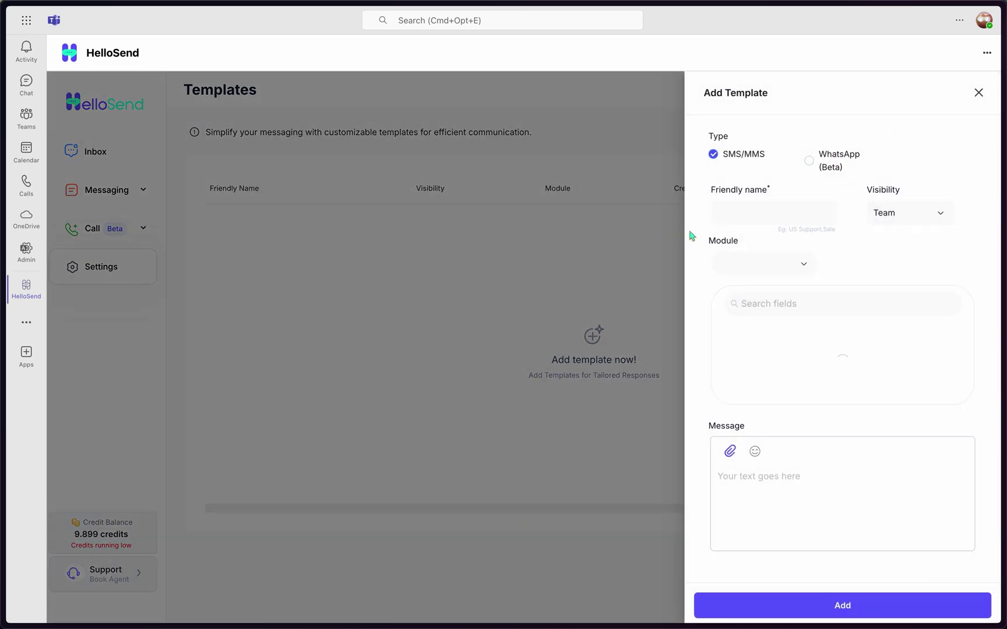
- Name the template 'Appointment Reminder', swap its placeholder for the displayName field, and save
left_click(737, 213)
type("Appointment Reminder")
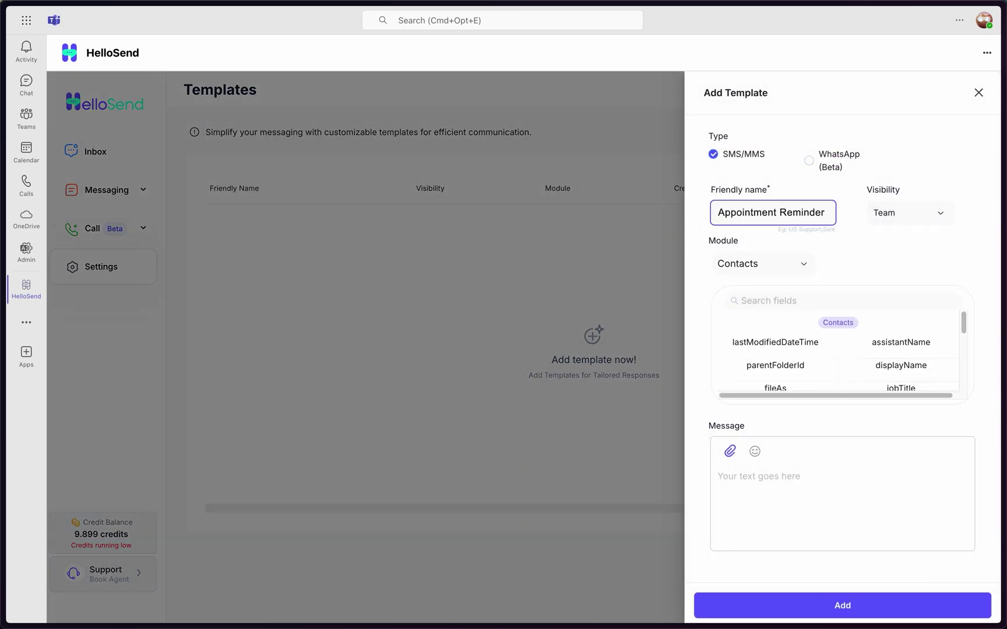
left_click(769, 479)
type("Hi {{First_Name}}, just a friendly reminder about your upcoming appointment on Monday at 4pm. Reply 'YES' to confirm or 'RESCHEDULE' for a new time. See you soon!")
left_click_drag(787, 475, 730, 476)
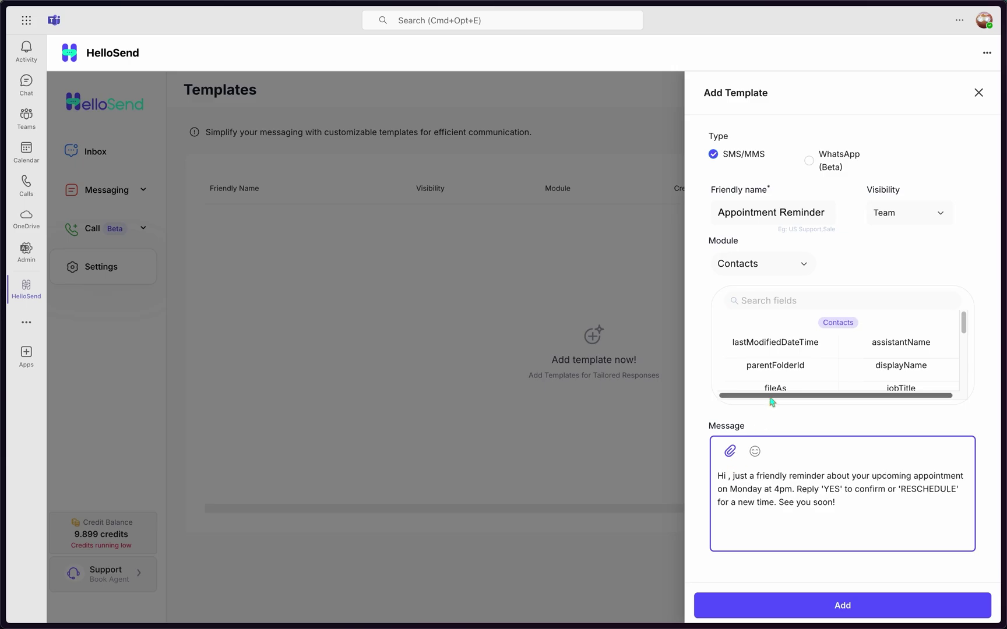
scroll(823, 358, "down", 1)
left_click(875, 346)
left_click(842, 605)
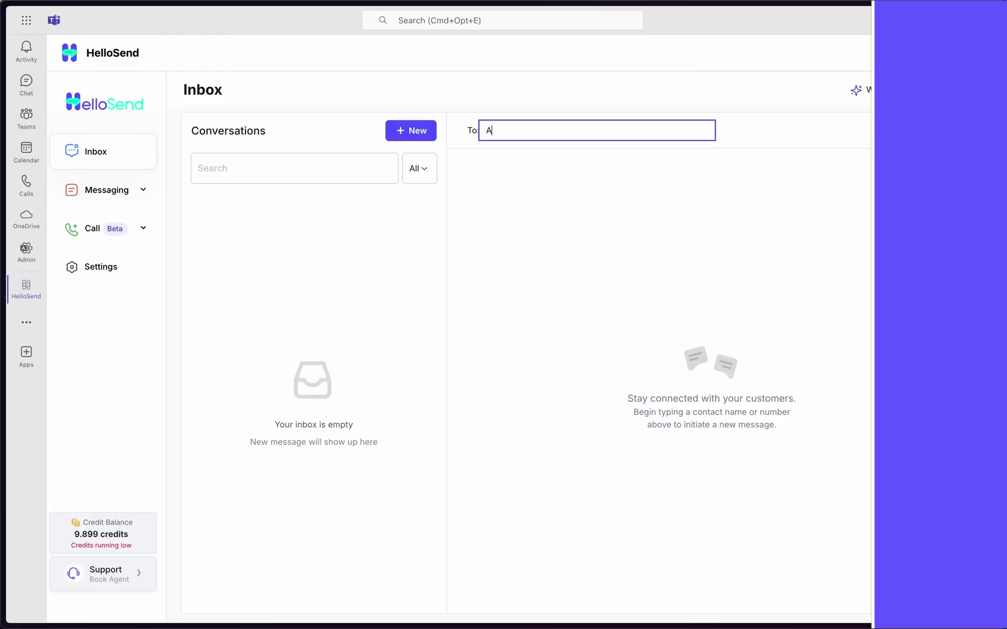
type("lex")
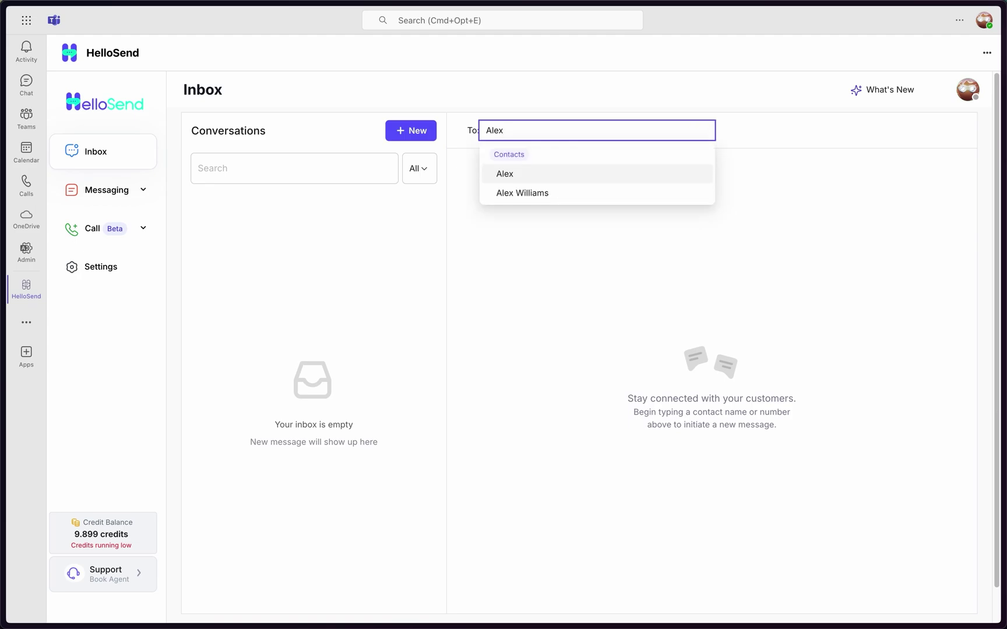
left_click(516, 194)
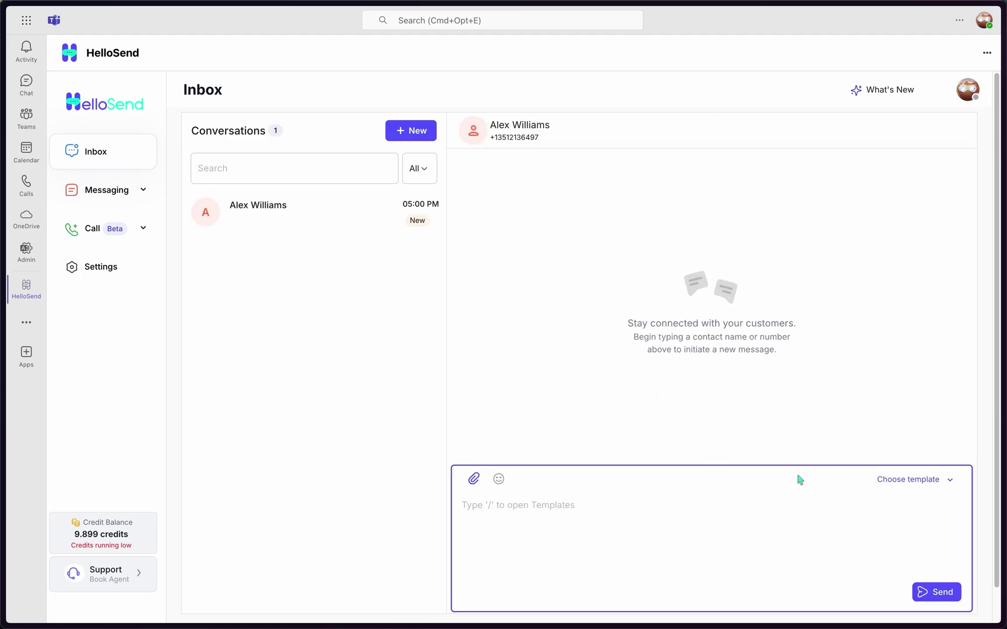
left_click(889, 479)
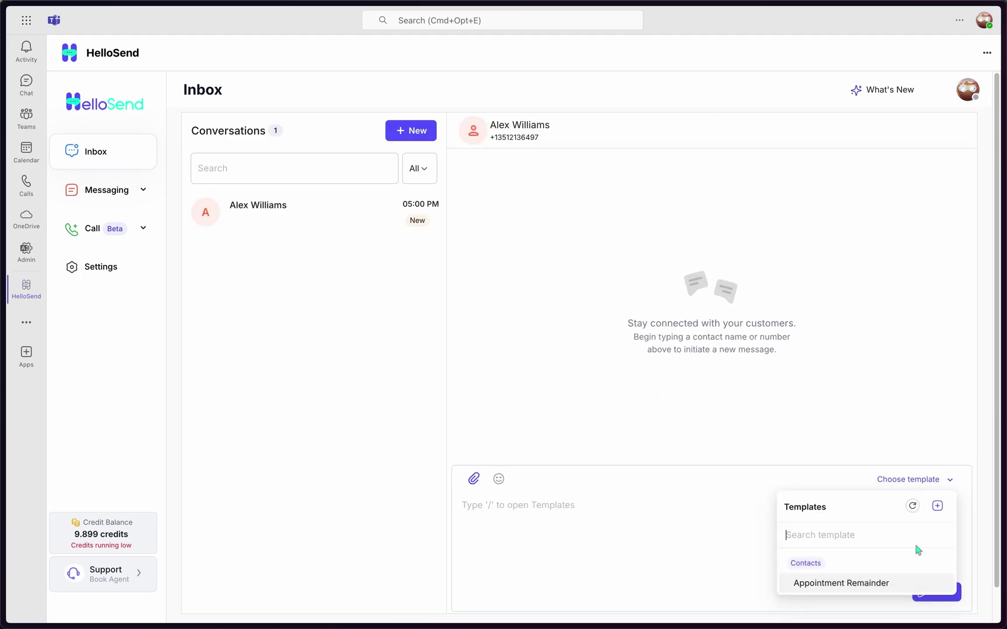
left_click(933, 583)
left_click(936, 593)
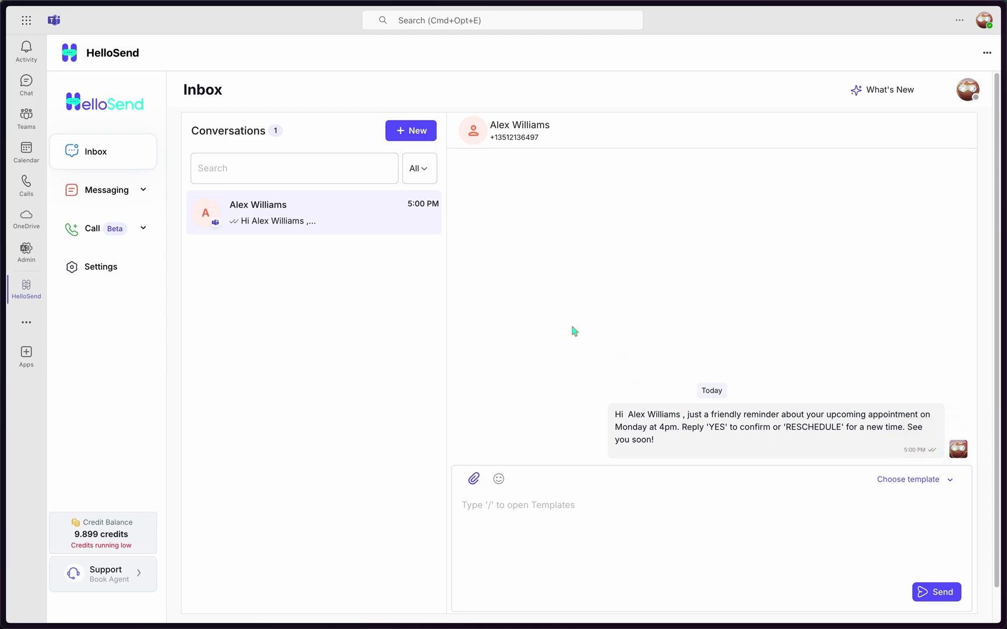
left_click(155, 190)
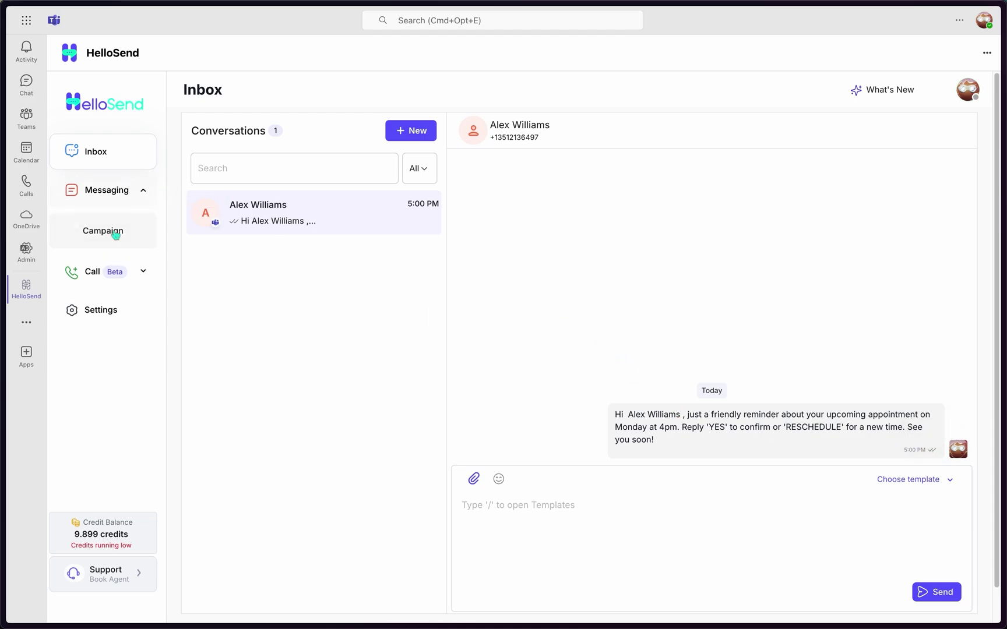
- Start a new campaign targeting contacts' mobilePhone numbers in Folder 2
left_click(116, 233)
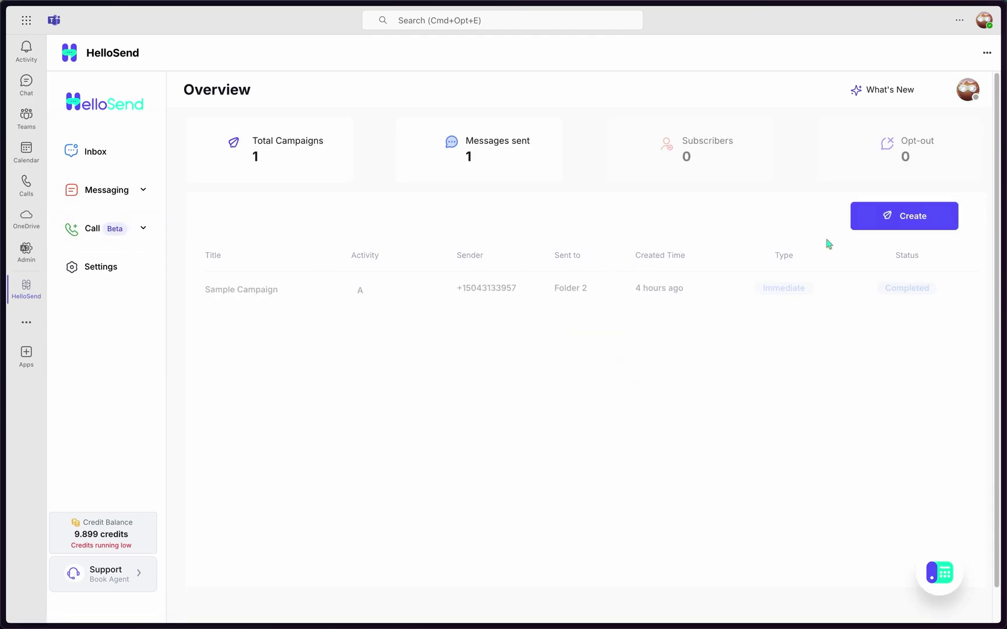
left_click(895, 218)
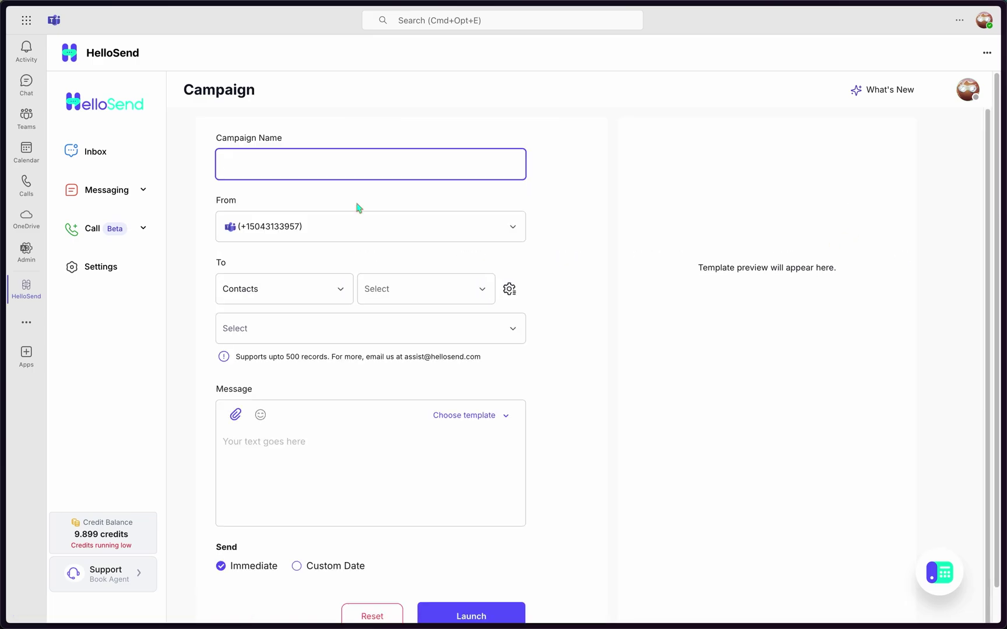
type("Team Collaboration")
left_click(386, 292)
left_click(401, 354)
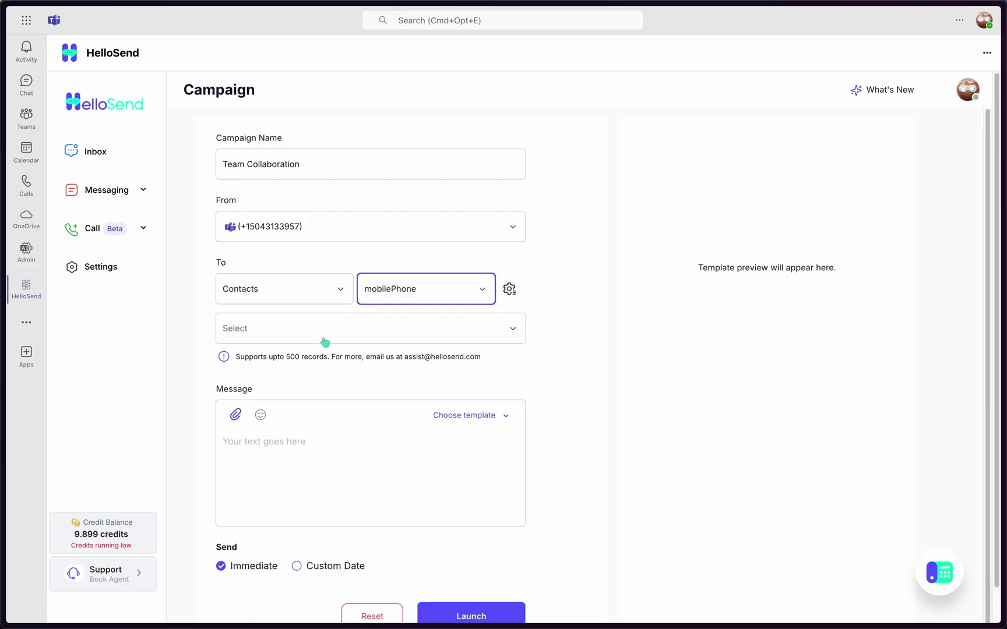
left_click(324, 342)
left_click(297, 359)
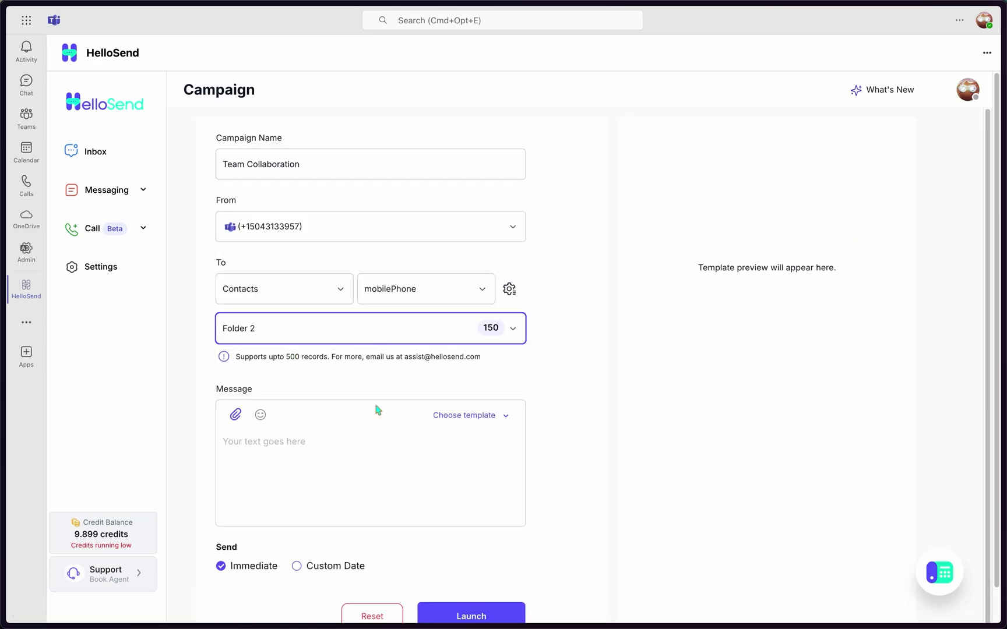
- Write the campaign message, keep Immediate sending, and launch the campaign
left_click(368, 445)
type("Great job, Team!  We’ve achieved our monthly target! Let’s connect on Microsoft Teams at 4 PM to celebrate and discuss next steps. Keep up the great work!")
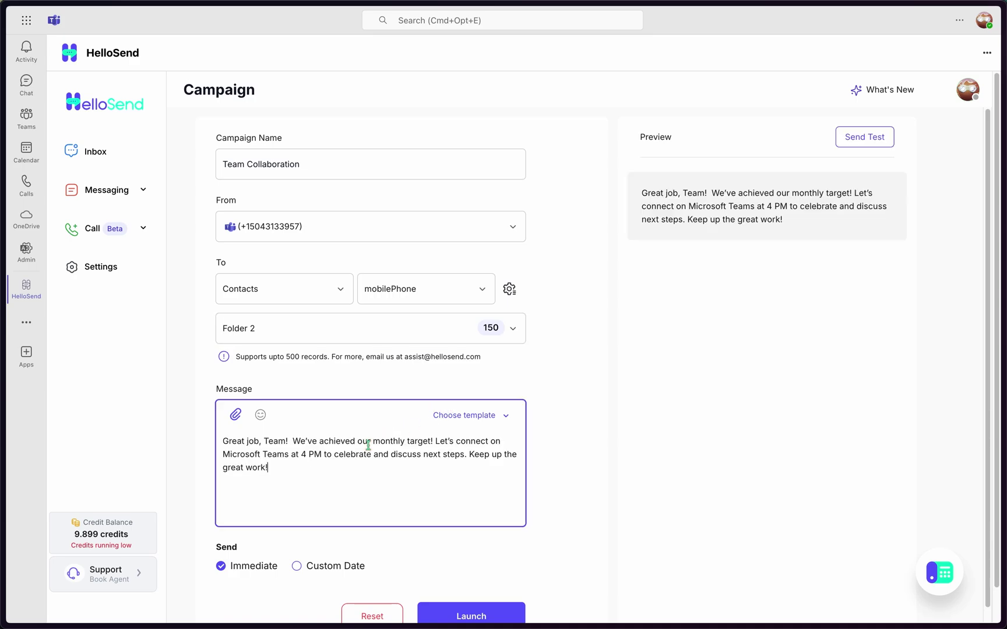
scroll(370, 474, "down", 2)
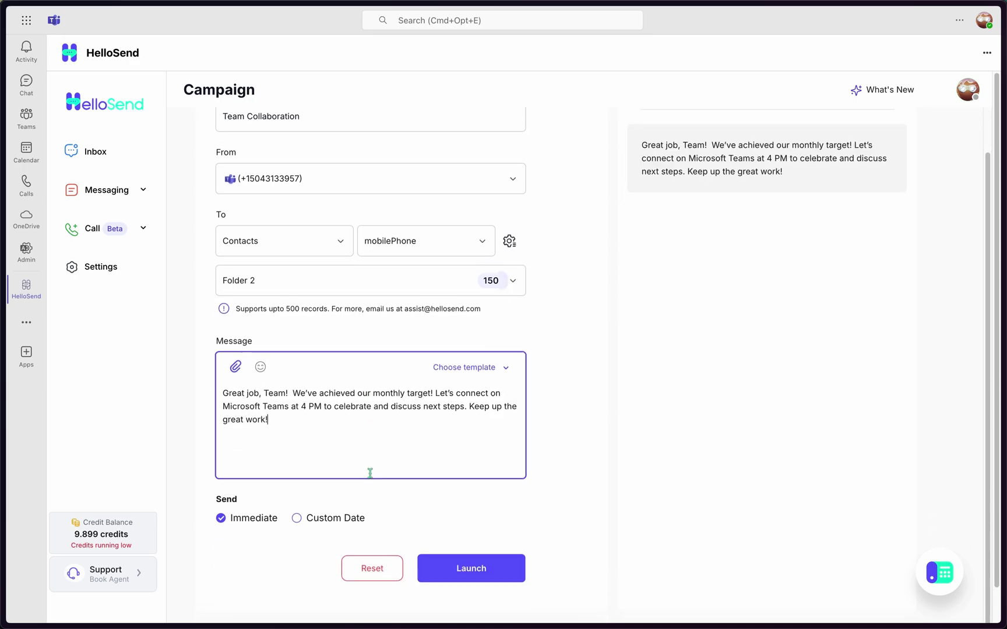
left_click(319, 513)
scroll(319, 521, "down", 1)
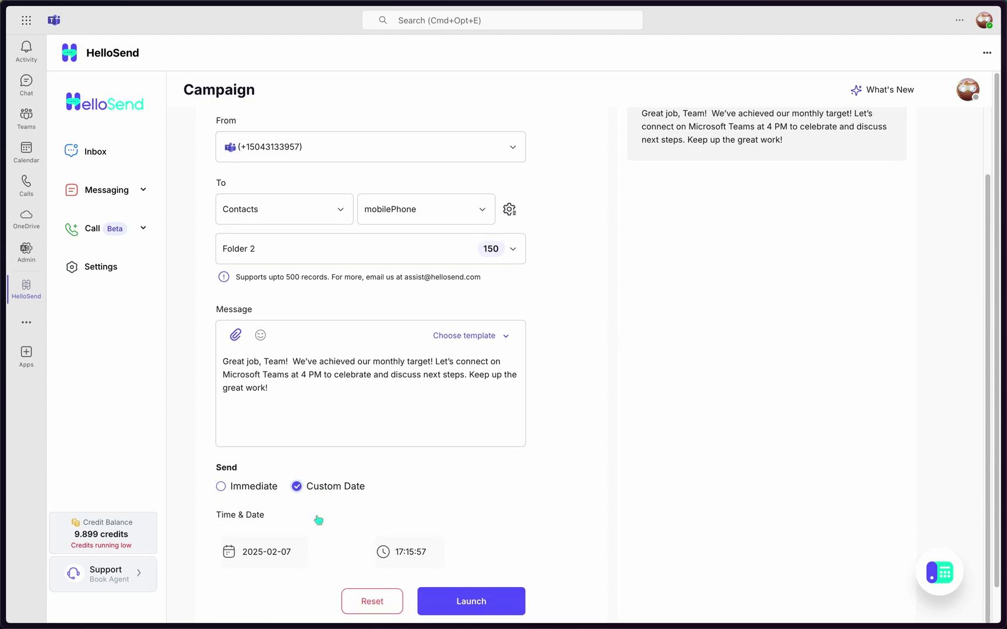
left_click(268, 490)
left_click(482, 561)
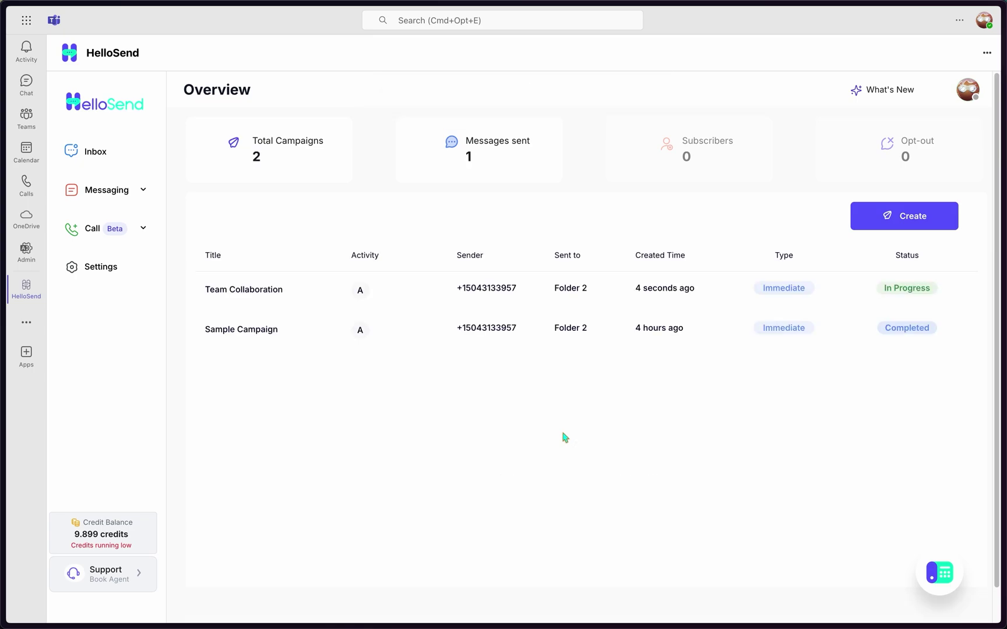
- Open the Team Collaboration campaign's Reports and refresh to show 150 messages delivered
left_click(557, 295)
left_click(293, 128)
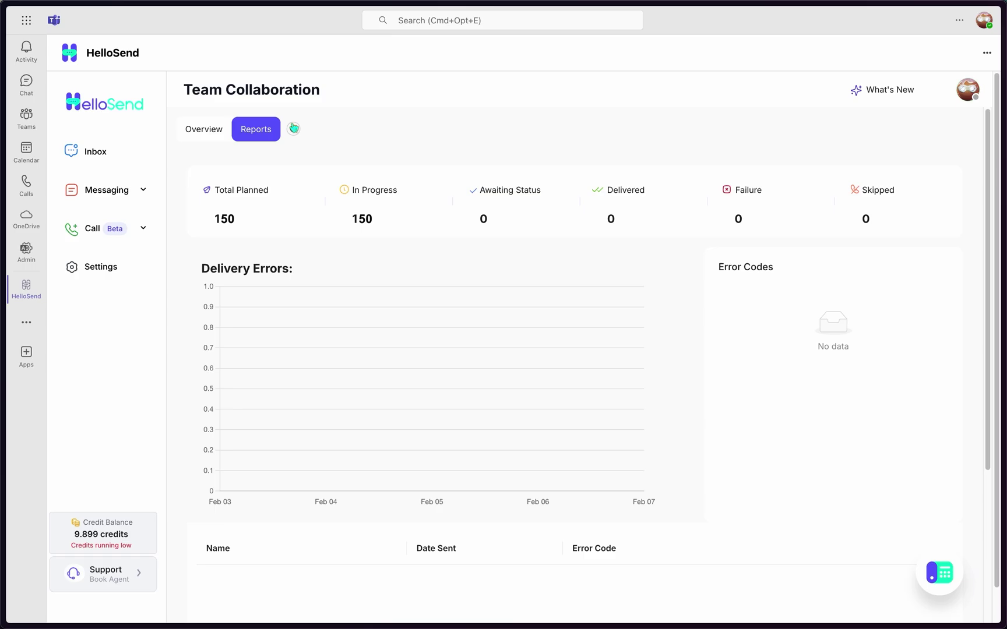
left_click(292, 129)
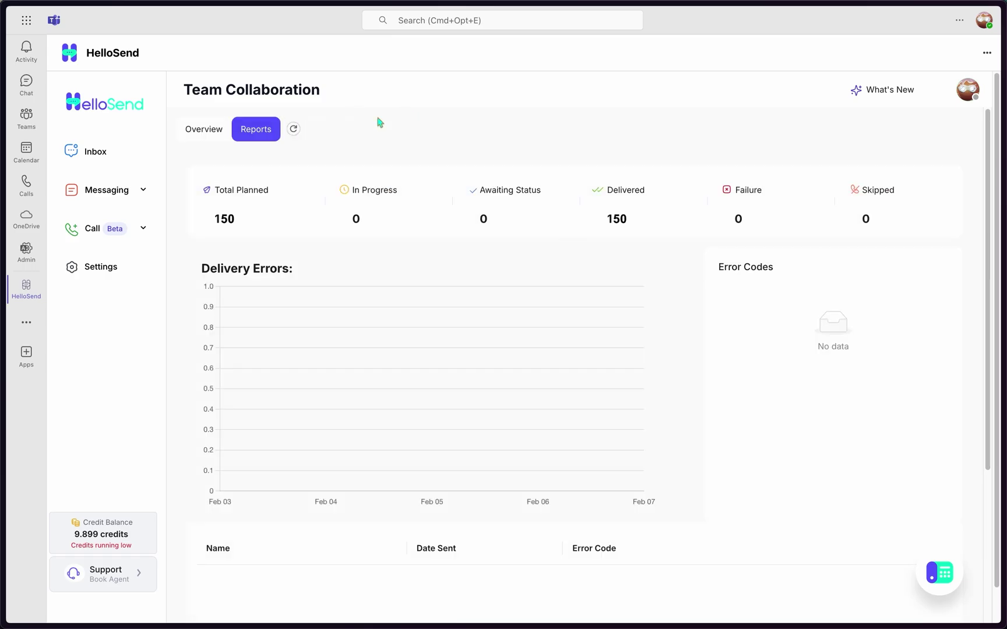